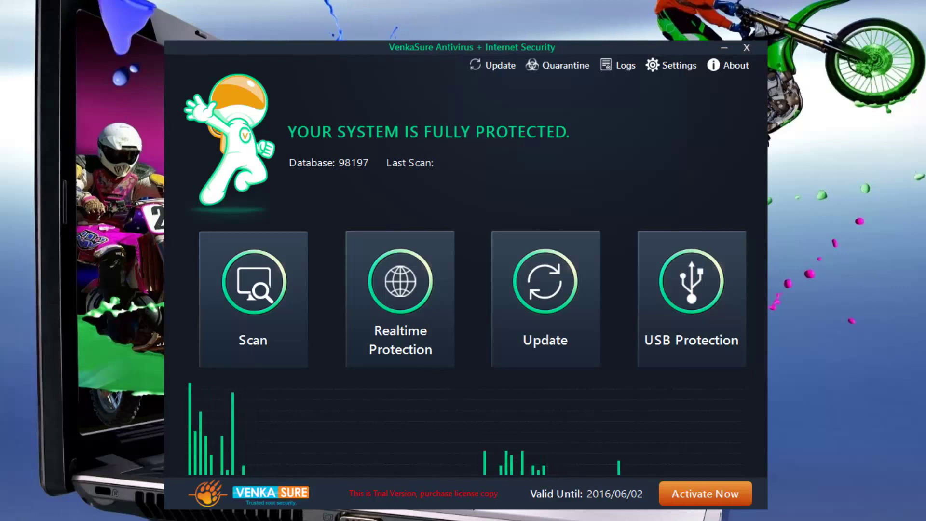
# Review the advanced configuration for protection, scans, automatic updates and removable devices.
pyautogui.click(671, 66)
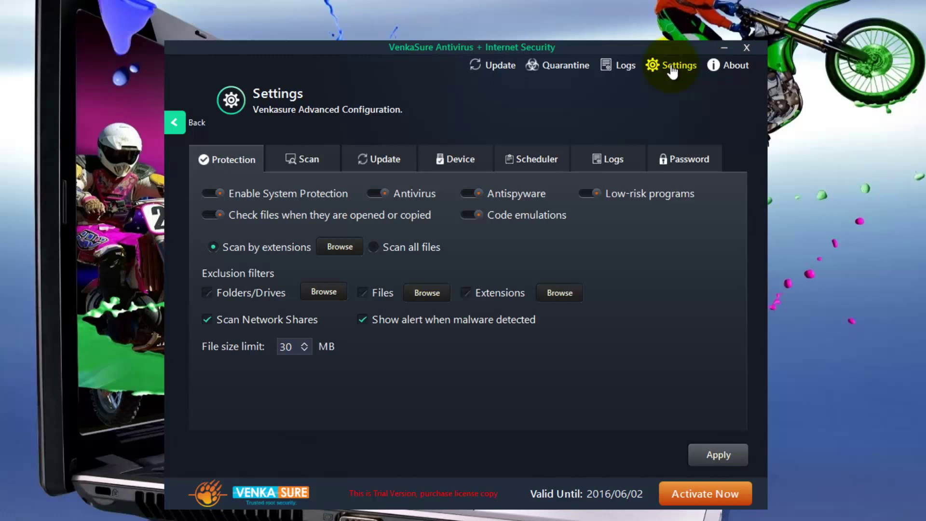
pyautogui.click(298, 166)
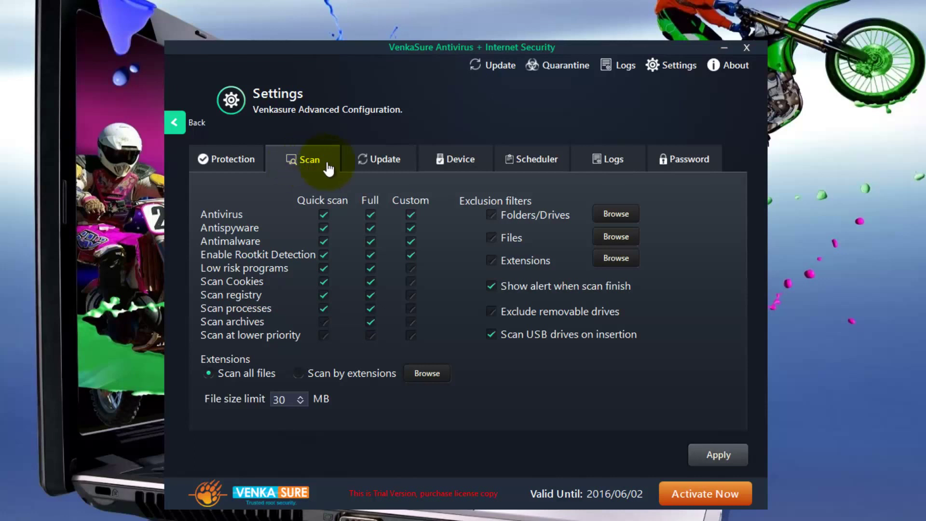
pyautogui.click(379, 168)
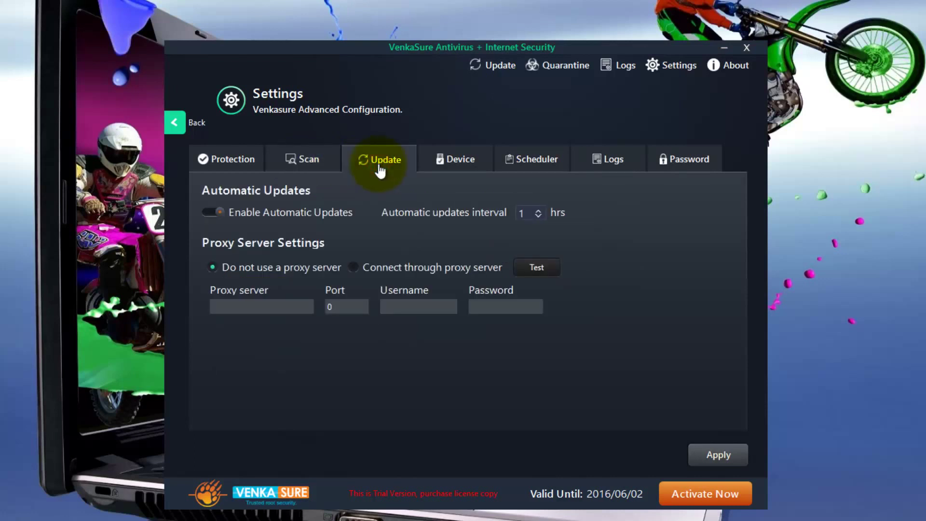
pyautogui.click(455, 168)
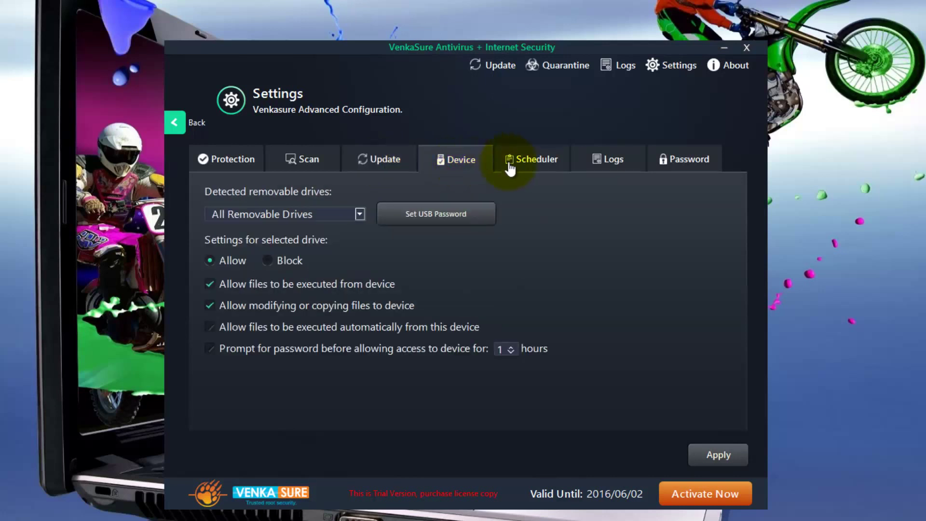
# Apply a scheduled full scan for Sunday at 00:00:00 with the recommended cleaning action taken automatically.
pyautogui.click(545, 166)
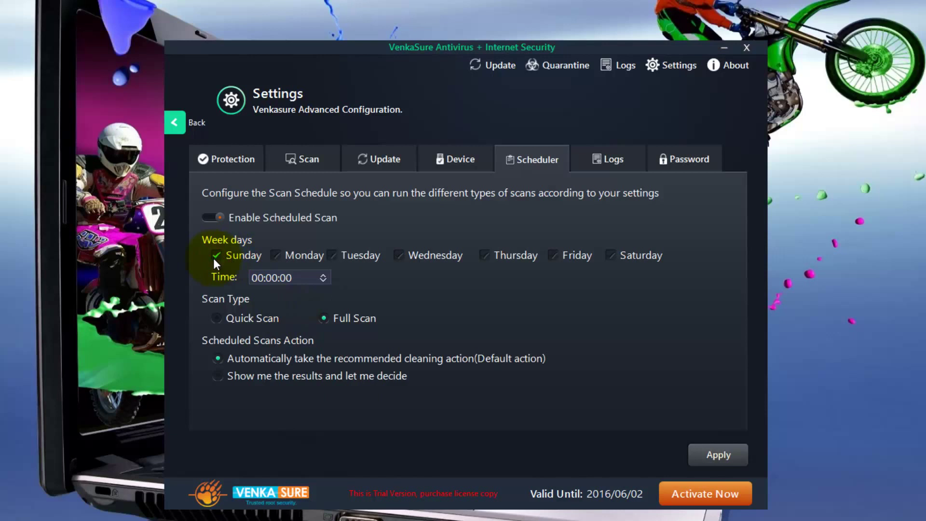
pyautogui.click(709, 462)
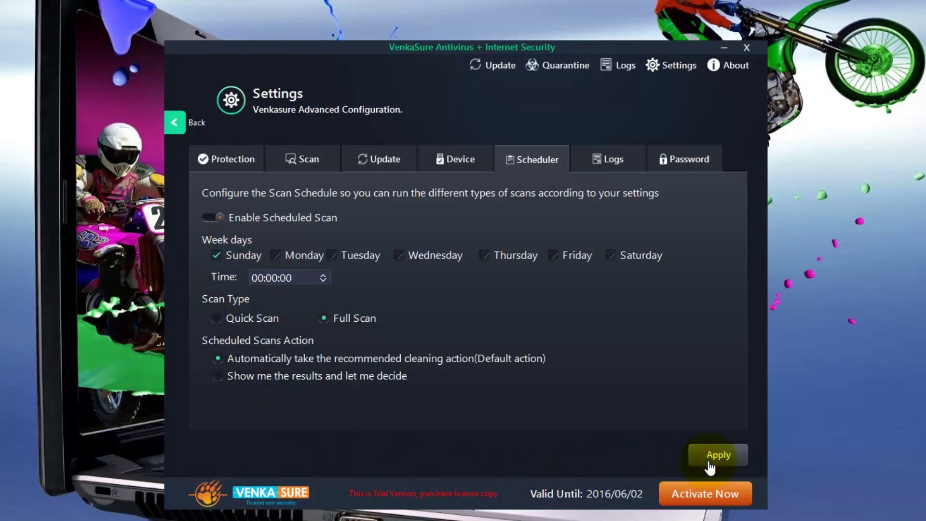
# Review the log maintenance and password settings, and check the virus definition update page from the home screen.
pyautogui.click(613, 164)
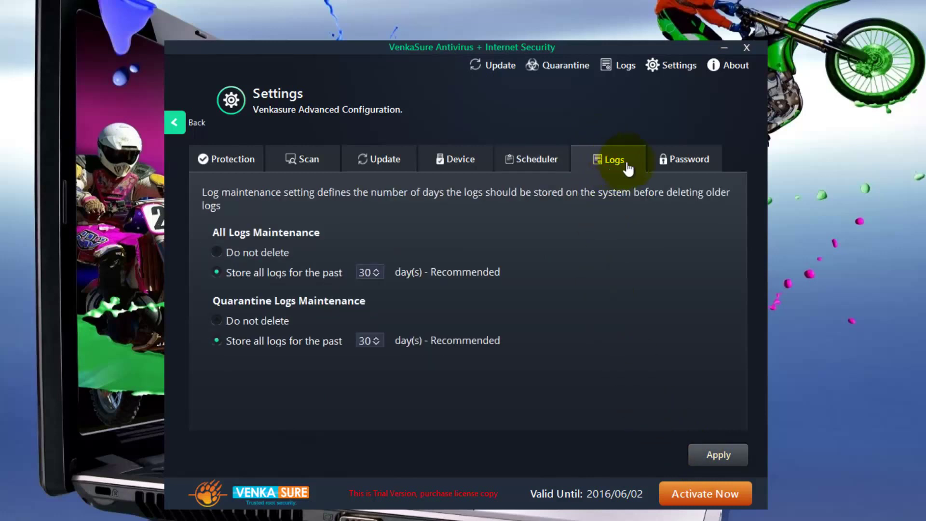
pyautogui.click(692, 165)
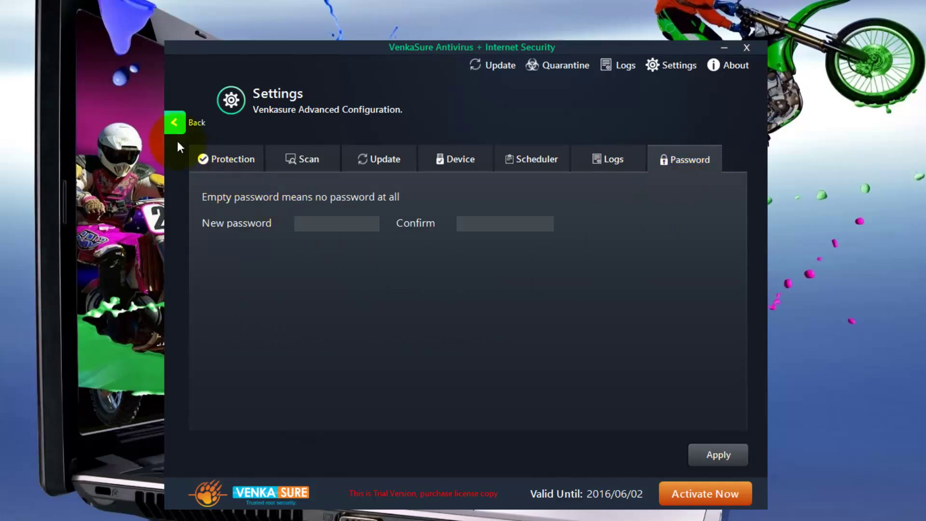
pyautogui.click(178, 124)
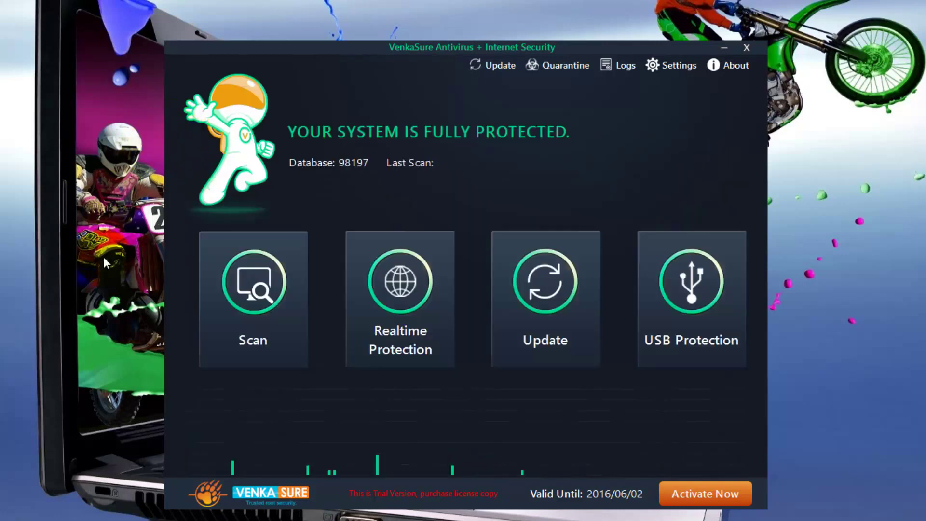
pyautogui.click(545, 292)
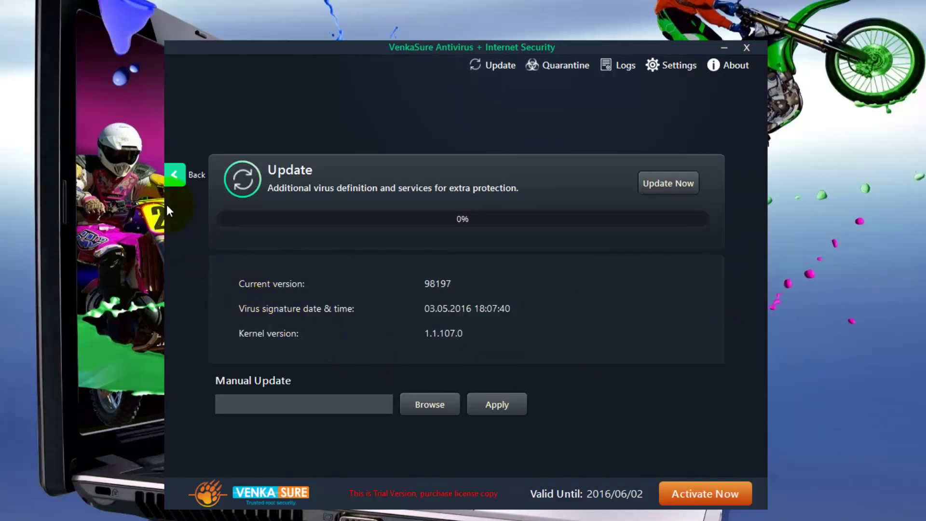
pyautogui.click(175, 179)
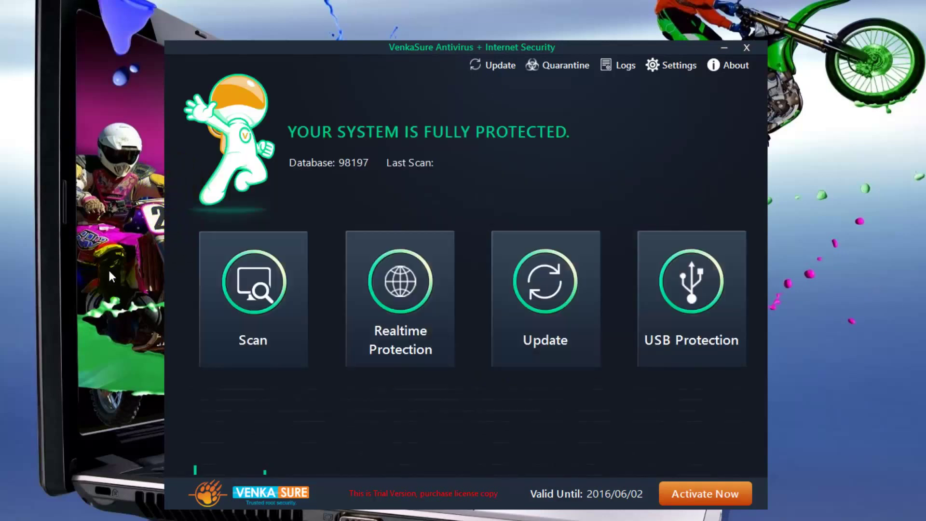
# Run a Full System Scan, quarantine all detected threats and return to the home screen.
pyautogui.click(253, 303)
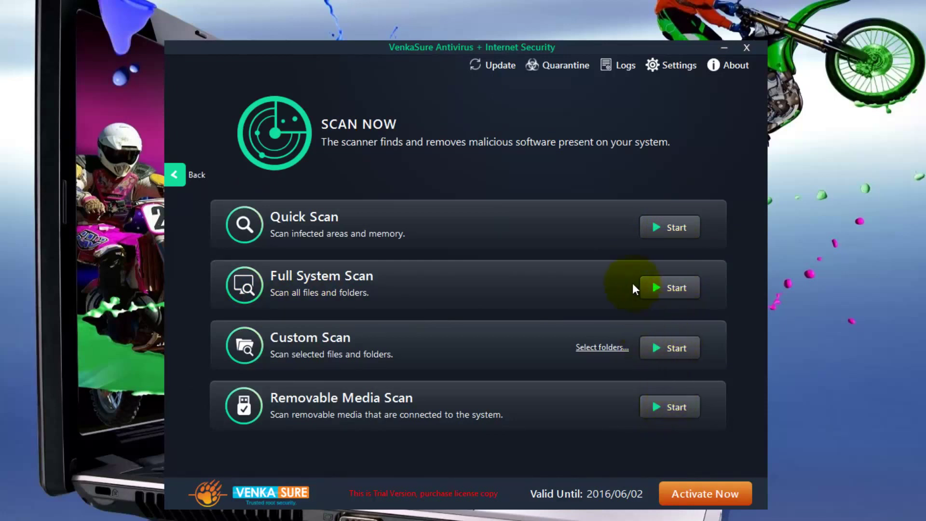
pyautogui.click(674, 290)
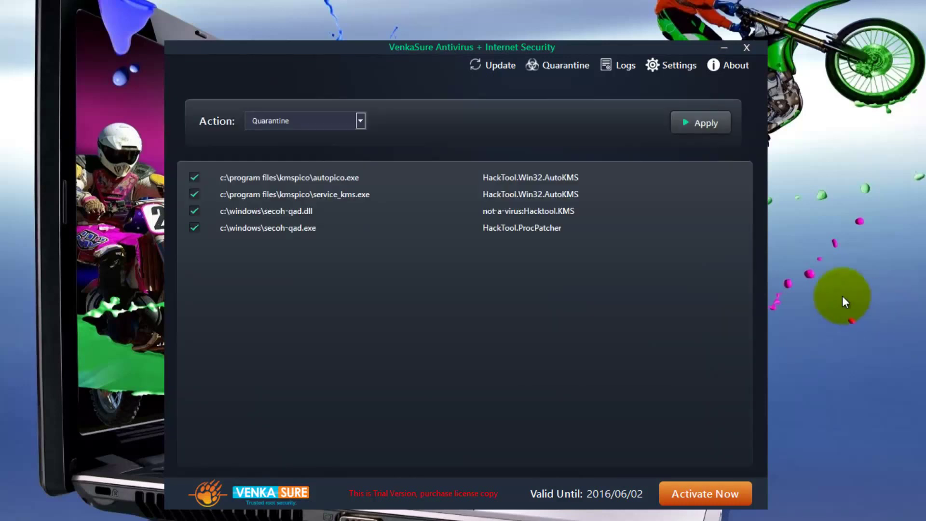
pyautogui.click(698, 124)
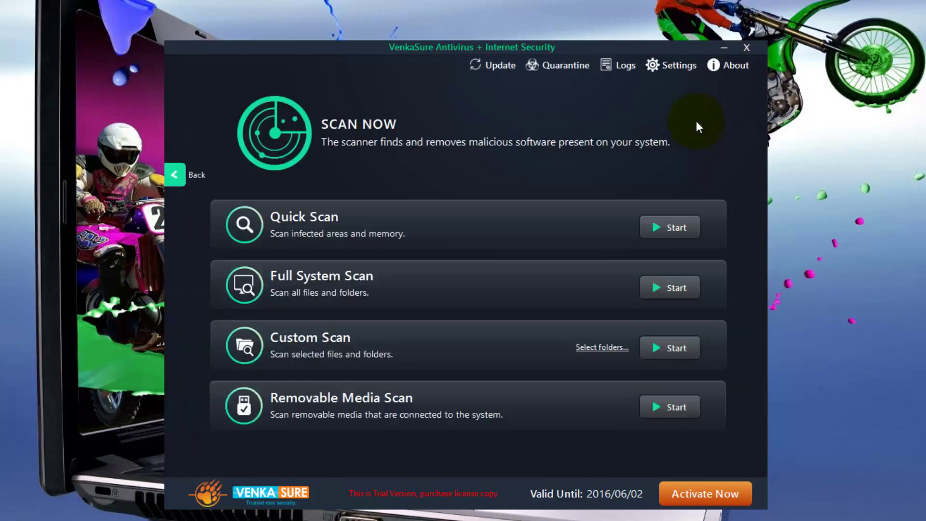
pyautogui.click(175, 172)
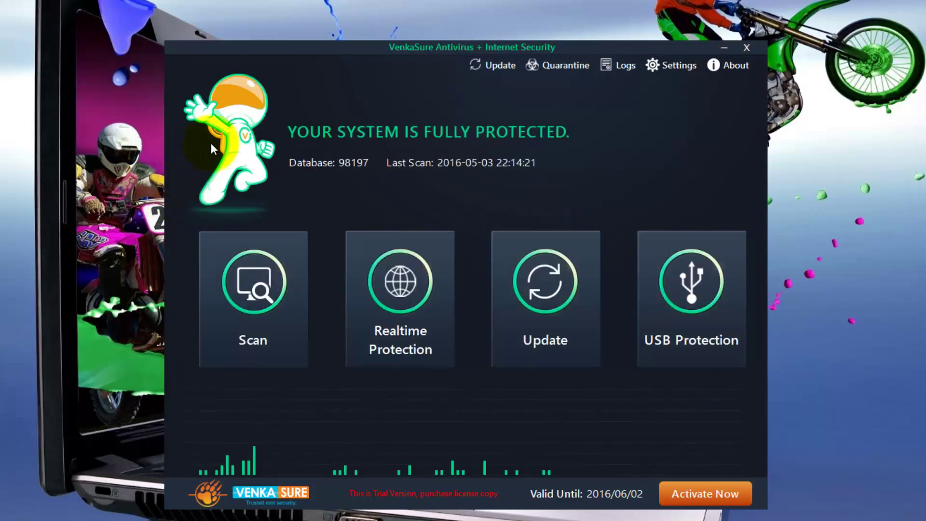
# Check the list of quarantined threats and the Realtime Protection activity with its last scanned files.
pyautogui.click(562, 68)
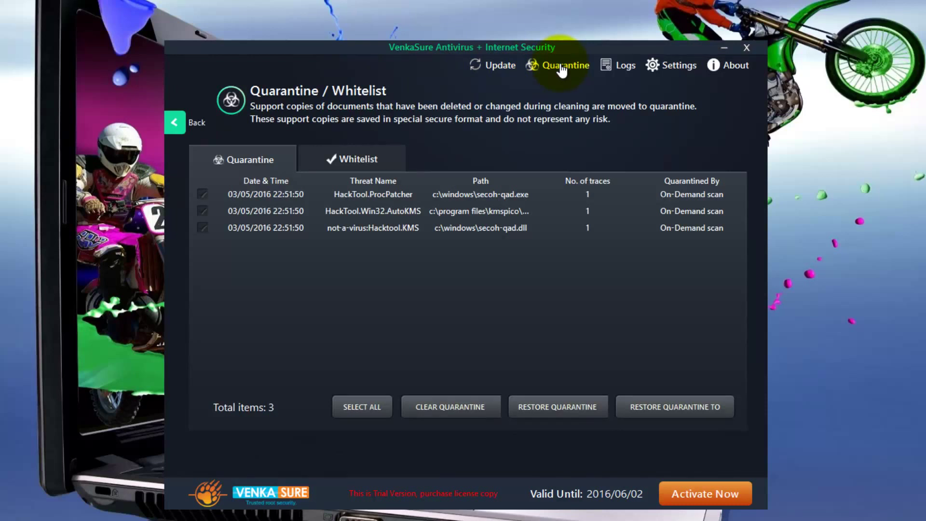
pyautogui.click(174, 124)
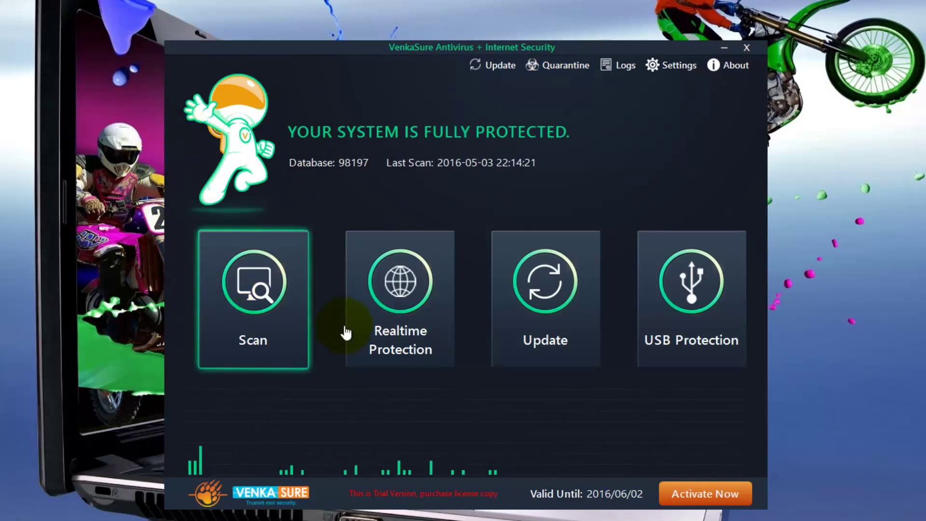
pyautogui.click(392, 288)
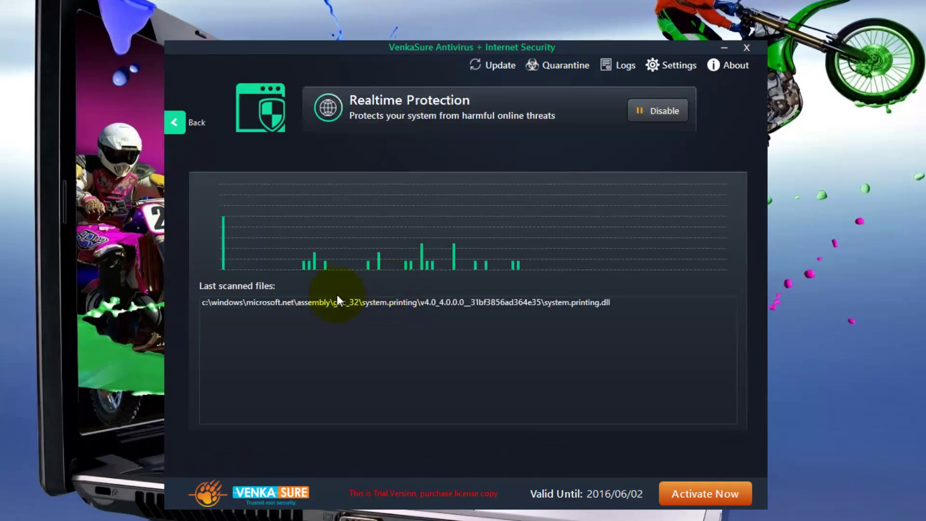
pyautogui.click(177, 123)
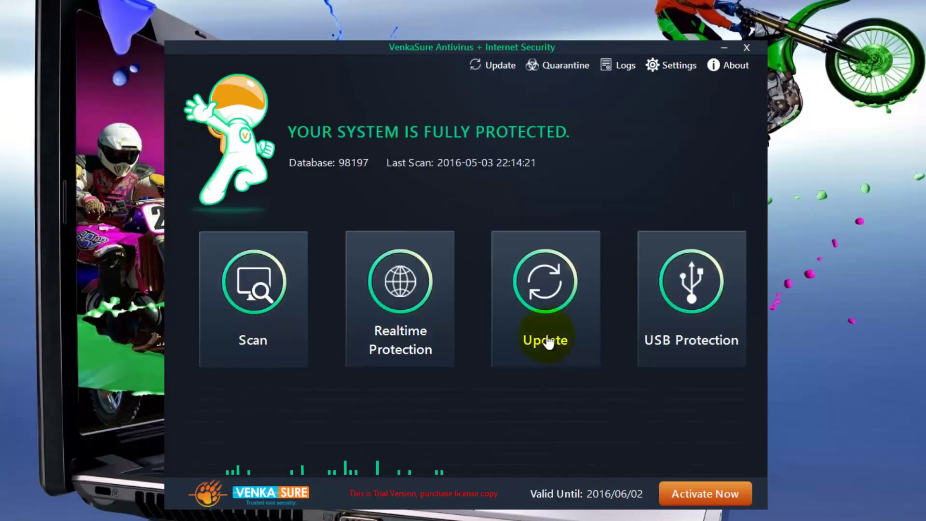
# Check the virus definition update page and the USB protection settings for removable drives.
pyautogui.click(542, 313)
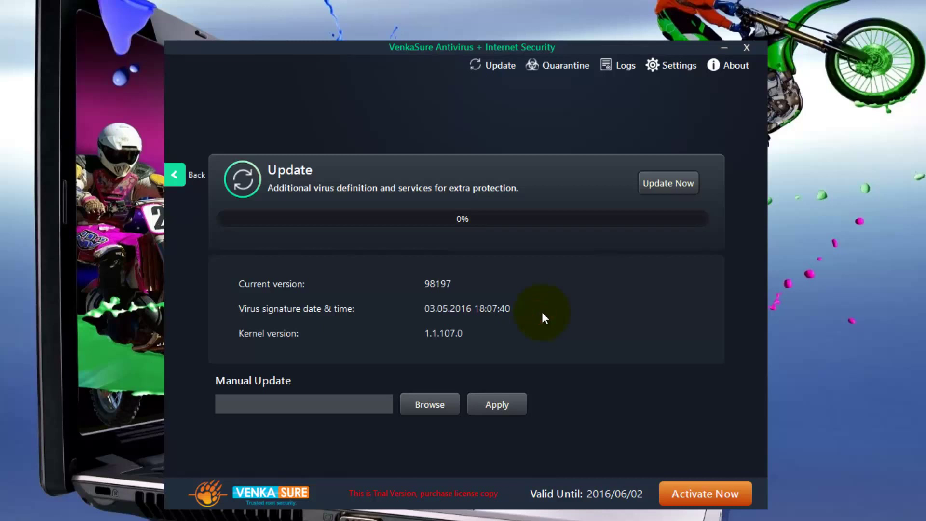
pyautogui.click(175, 177)
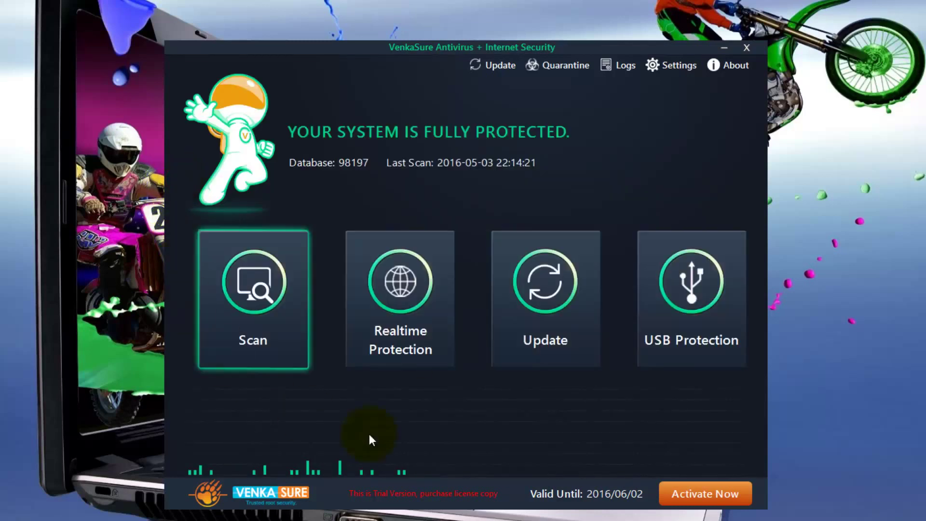
pyautogui.click(691, 304)
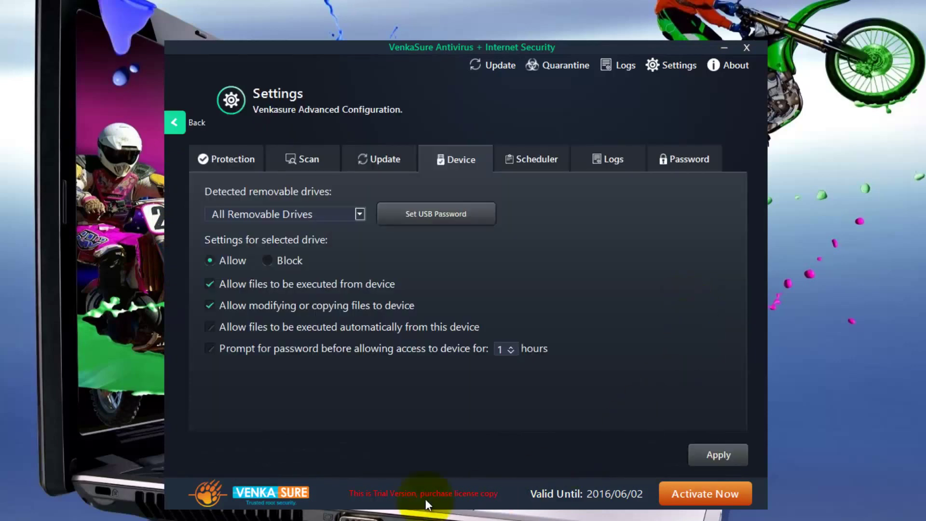
pyautogui.click(174, 130)
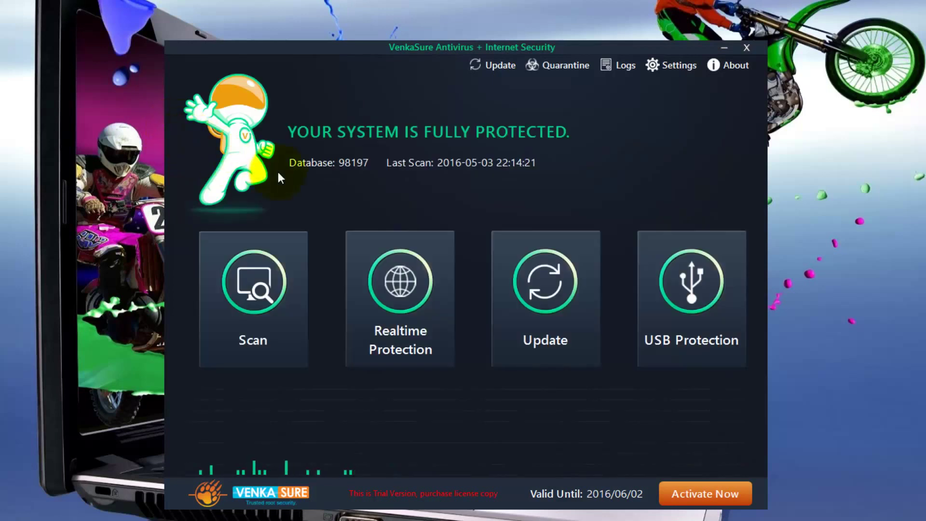
# Examine the protection, scan, update, device and event logs, and return to the home screen.
pyautogui.click(627, 66)
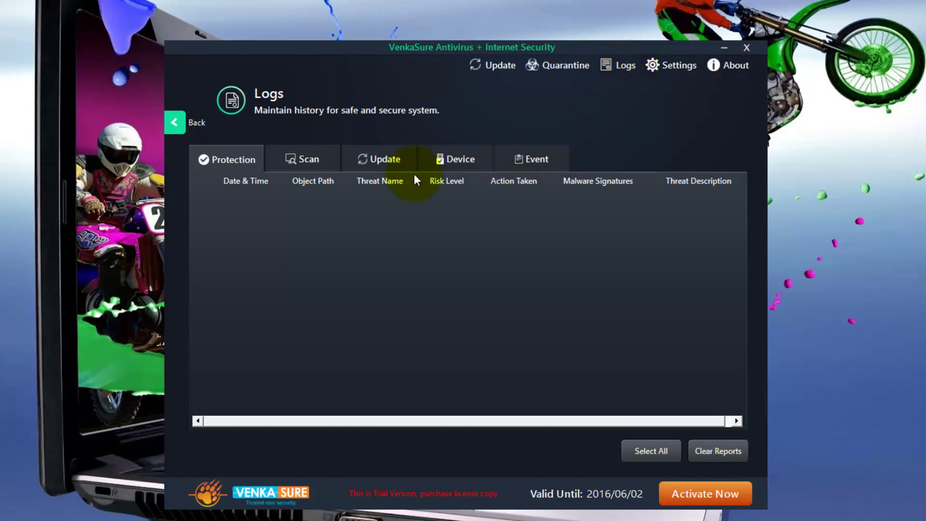
pyautogui.click(298, 162)
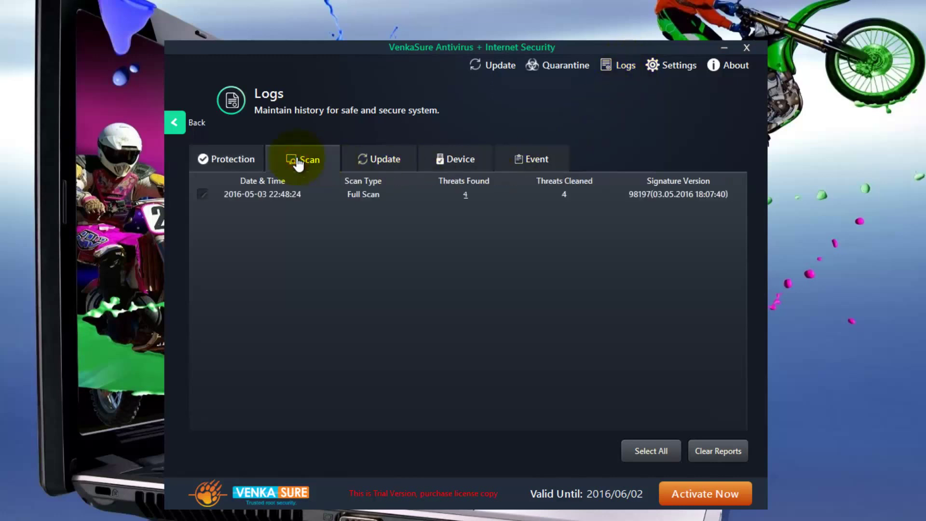
pyautogui.click(380, 162)
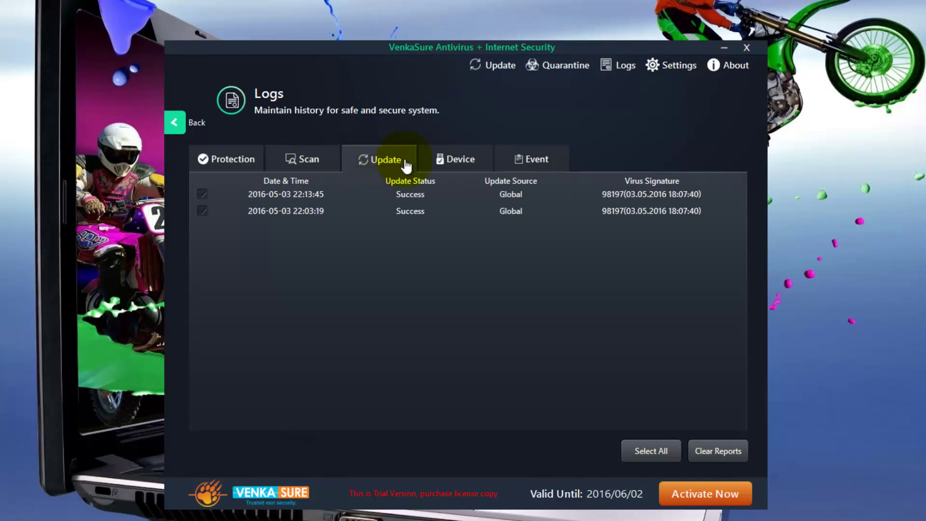
pyautogui.click(453, 163)
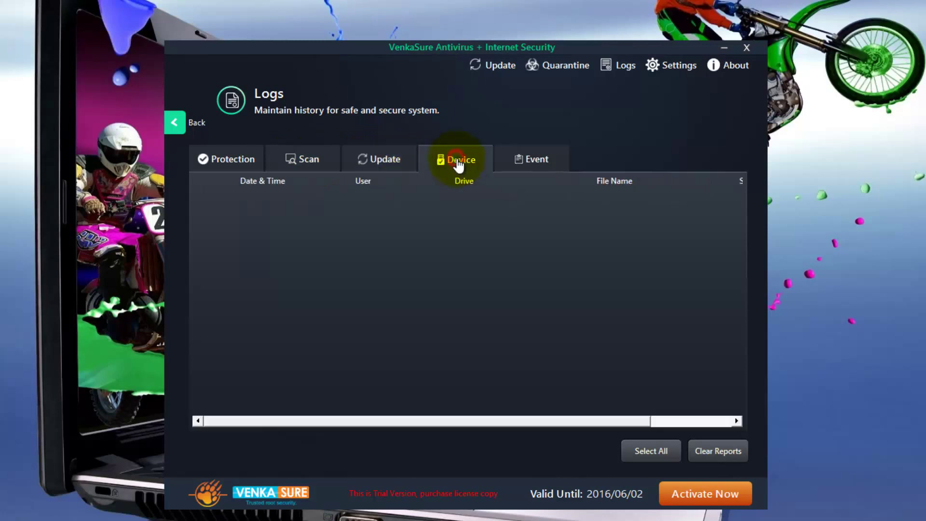
pyautogui.click(537, 164)
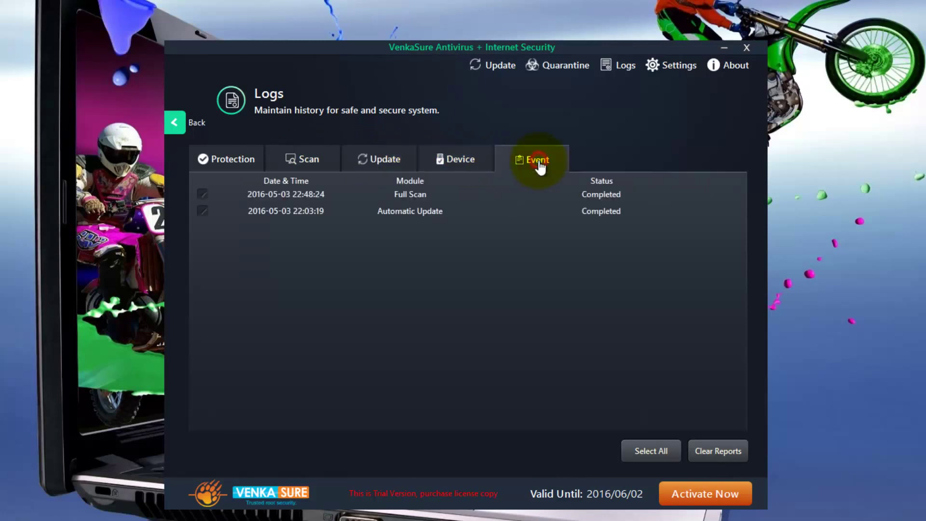
pyautogui.click(174, 124)
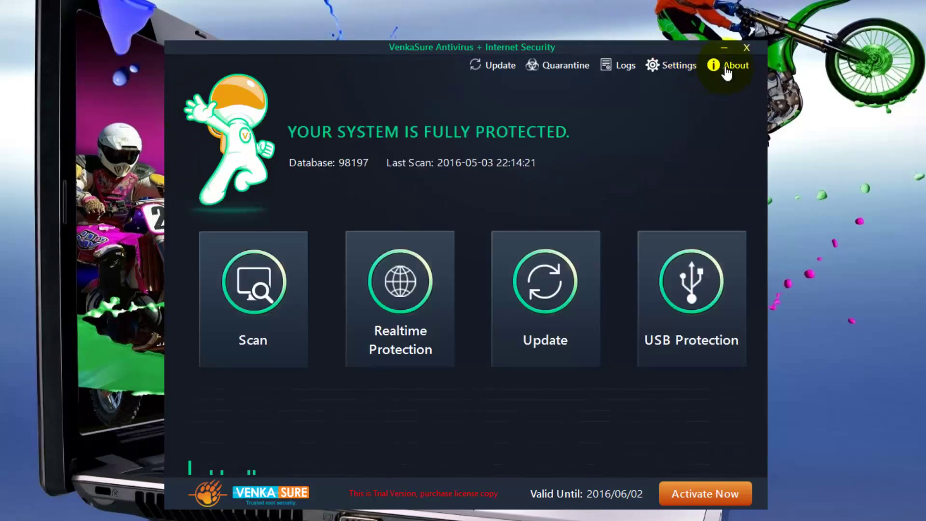
# View the product's version and definitions information, and close it.
pyautogui.click(736, 65)
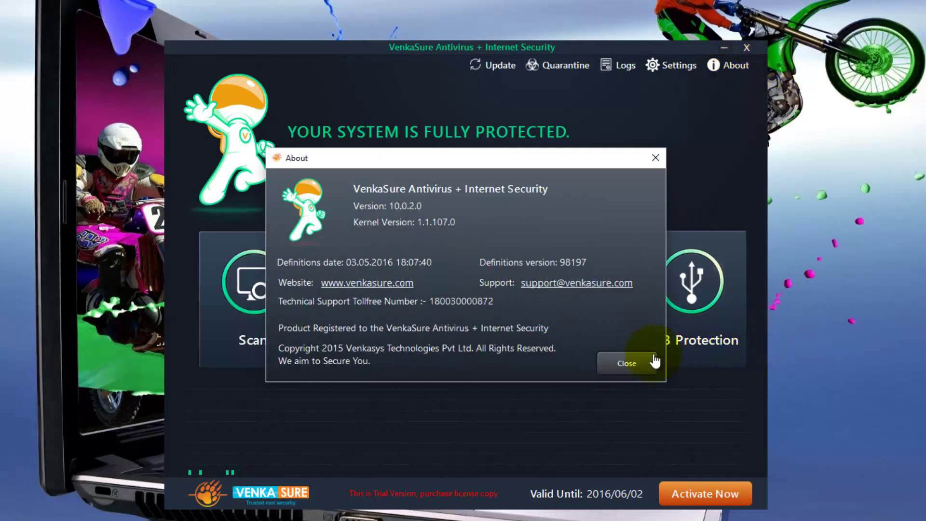
pyautogui.click(634, 365)
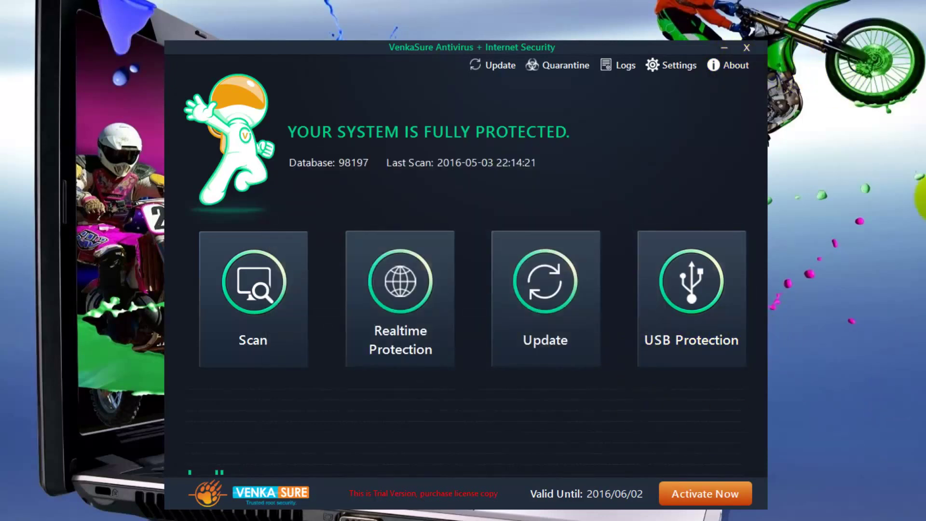